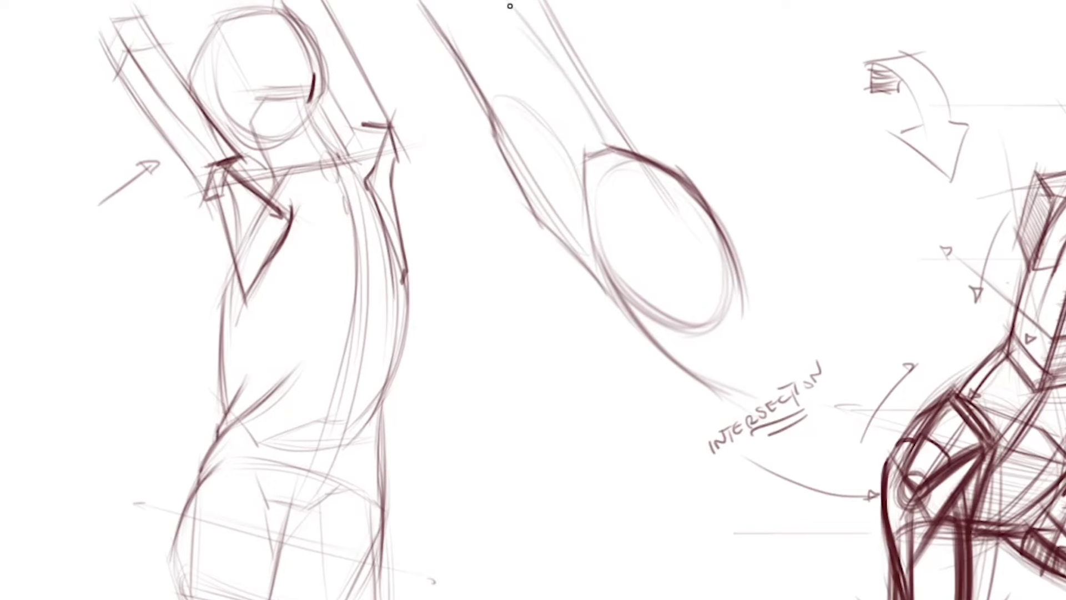
- Add two guide strokes inside the arm cylinder running toward the ellipse junction
drag(474, 4, 542, 124)
drag(484, 22, 578, 166)
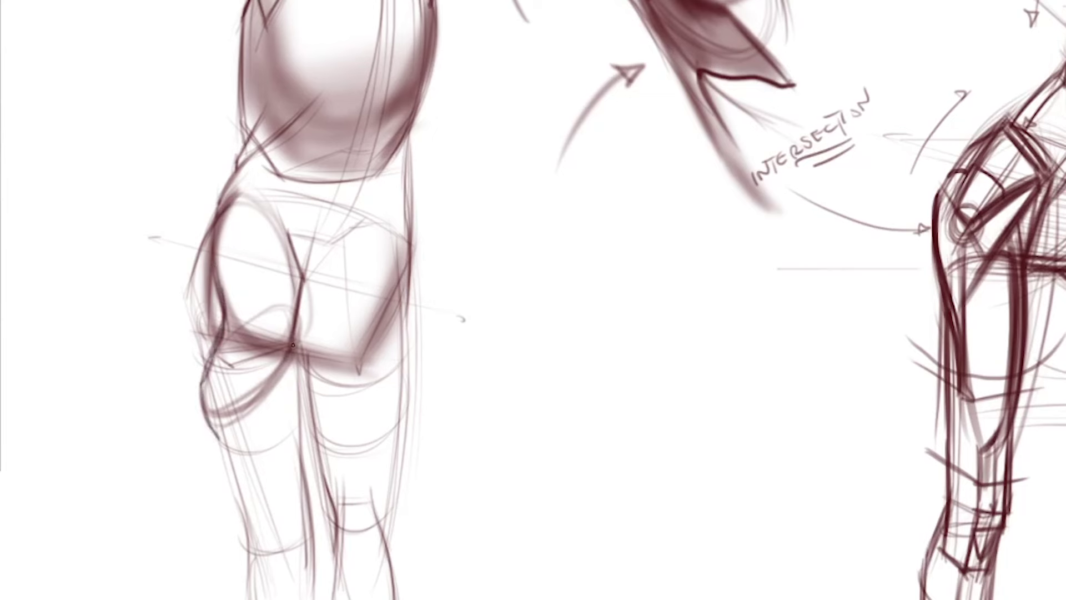
- Redraw the lower buttock curve and outer thigh contour, then darken the shadow along the crease
mouse_move(293, 345)
mouse_down()
mouse_move(261, 398)
mouse_move(221, 421)
mouse_up()
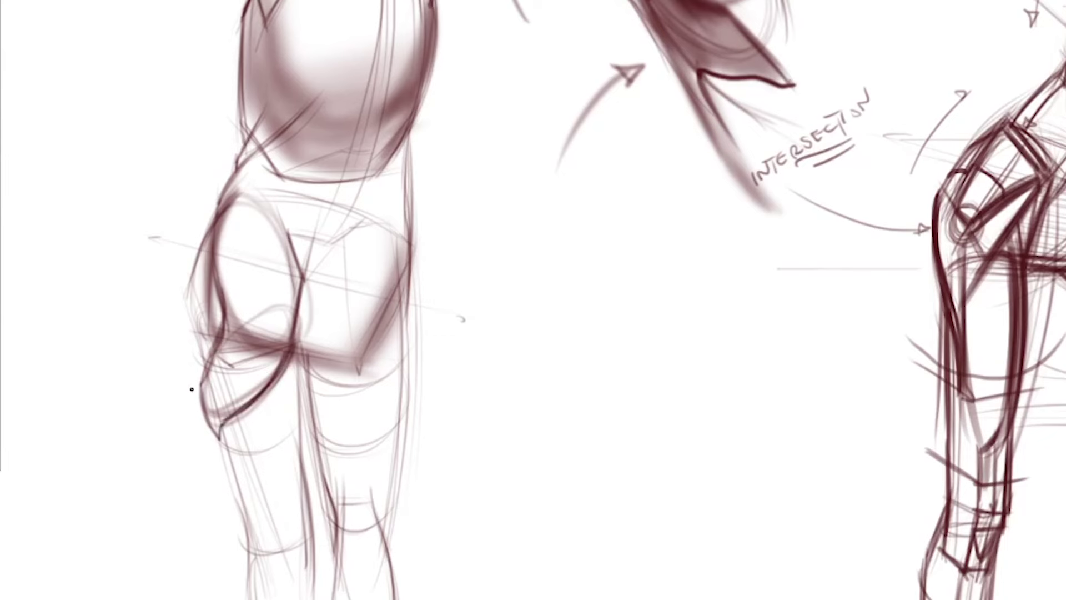
drag(201, 388, 230, 473)
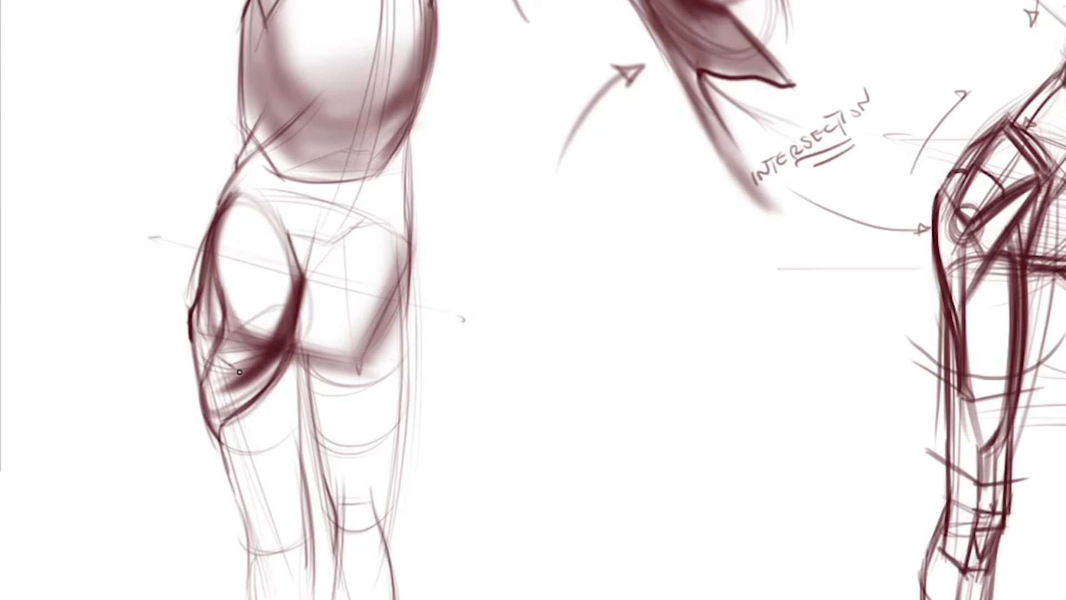
mouse_move(271, 347)
mouse_down()
mouse_move(246, 370)
mouse_move(278, 318)
mouse_move(221, 390)
mouse_move(282, 309)
mouse_move(210, 386)
mouse_move(283, 303)
mouse_move(210, 387)
mouse_move(275, 299)
mouse_move(221, 374)
mouse_move(260, 306)
mouse_move(287, 301)
mouse_move(199, 357)
mouse_move(306, 274)
mouse_move(208, 378)
mouse_move(252, 312)
mouse_move(267, 324)
mouse_move(170, 379)
mouse_move(304, 285)
mouse_move(180, 417)
mouse_move(279, 347)
mouse_move(256, 384)
mouse_move(285, 337)
mouse_move(209, 420)
mouse_move(272, 355)
mouse_move(199, 400)
mouse_move(211, 442)
mouse_up()
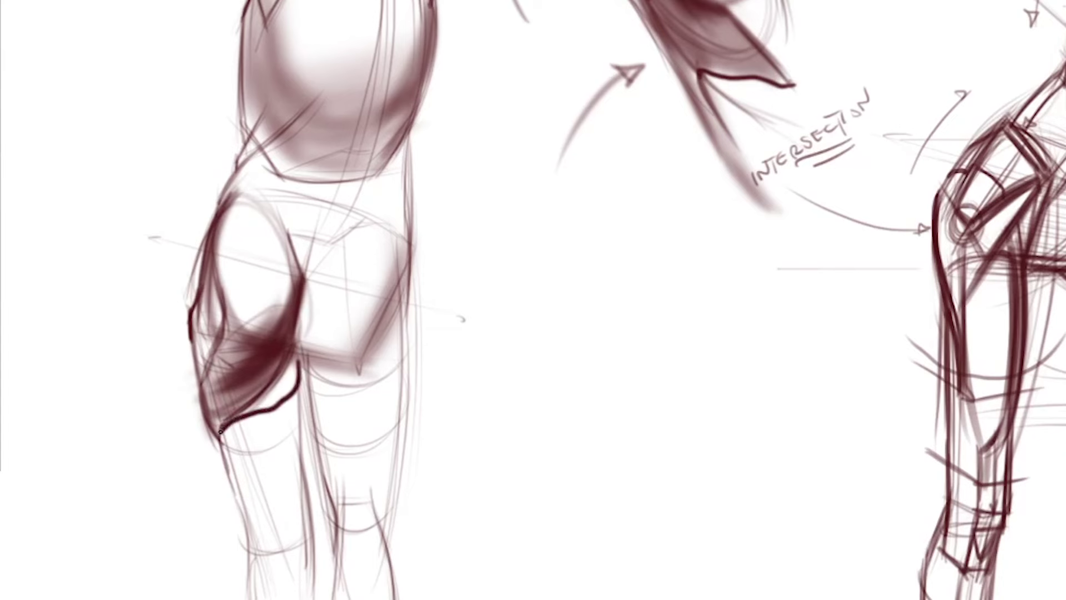
drag(298, 358, 219, 428)
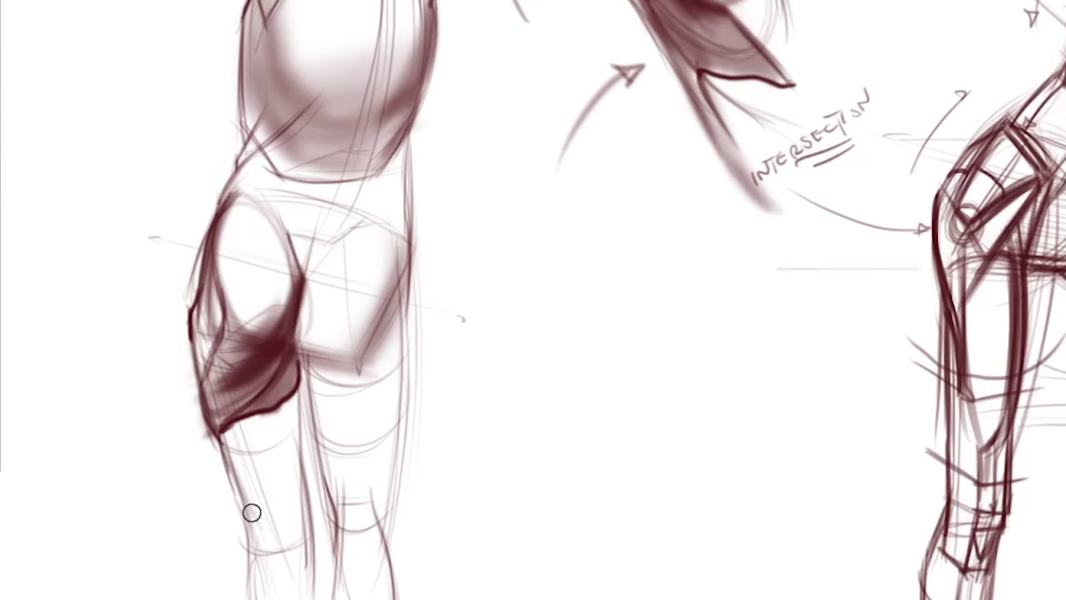
- Paint dark shading behind the knee and down the calf's outer edge, redoing the first stroke
drag(294, 478, 252, 527)
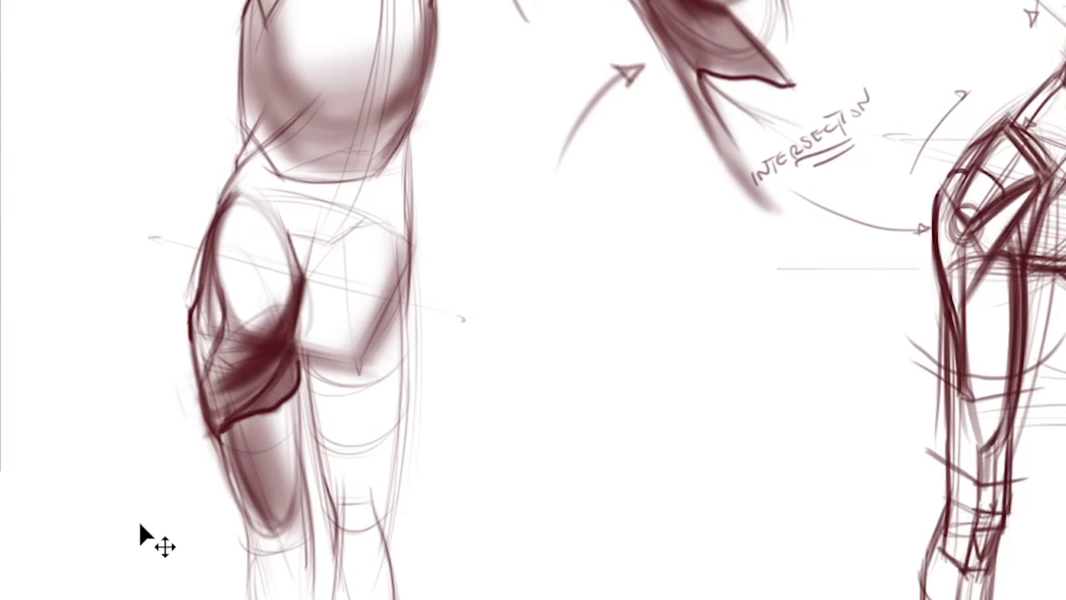
key(ctrl+z)
key(ctrl+z)
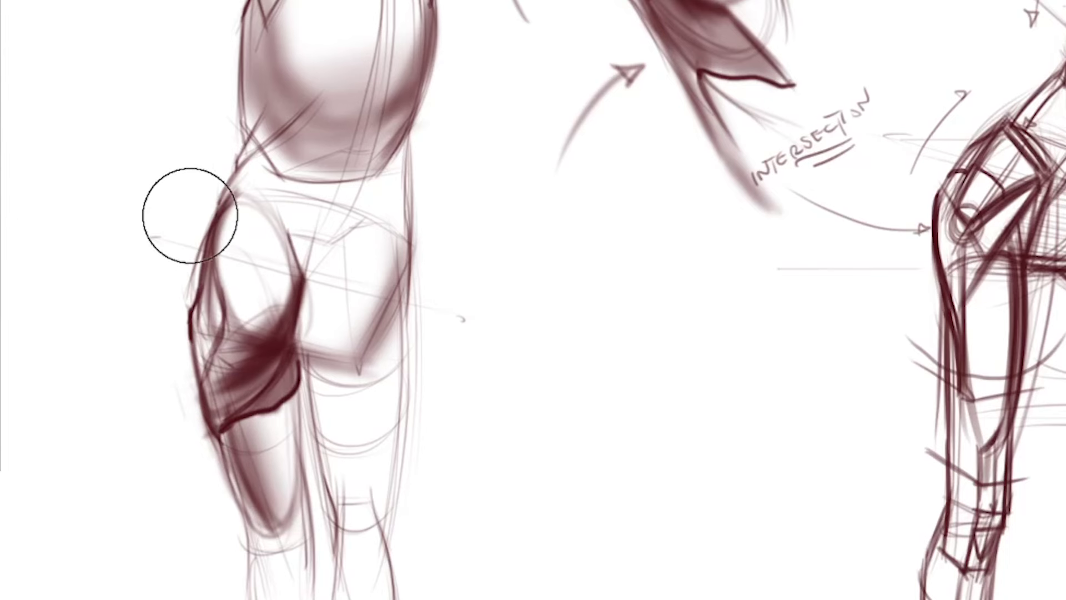
drag(242, 426, 266, 533)
drag(205, 409, 253, 541)
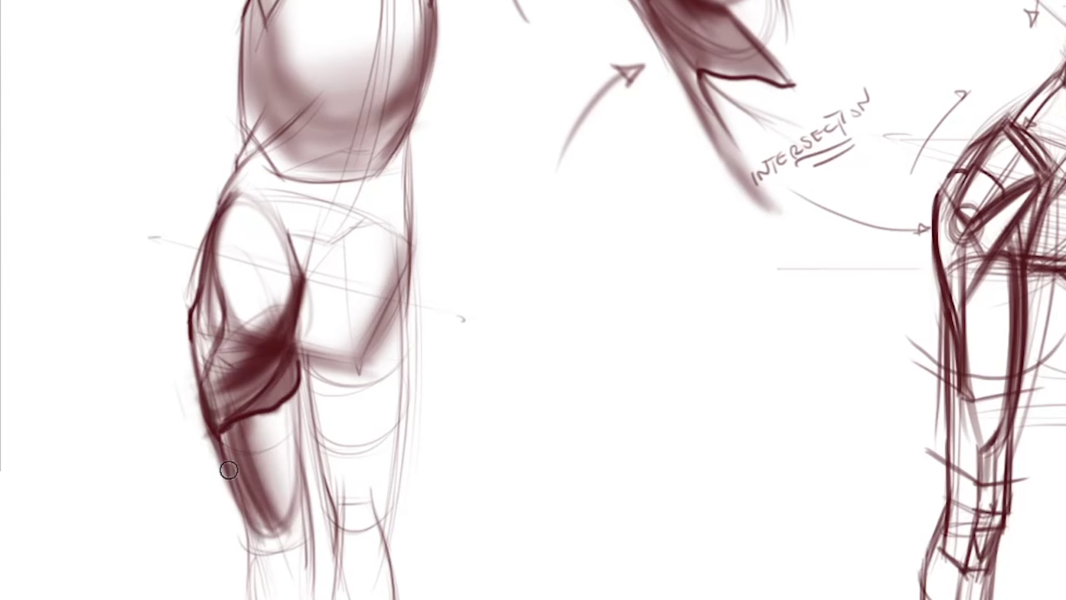
drag(217, 436, 261, 547)
drag(241, 510, 261, 555)
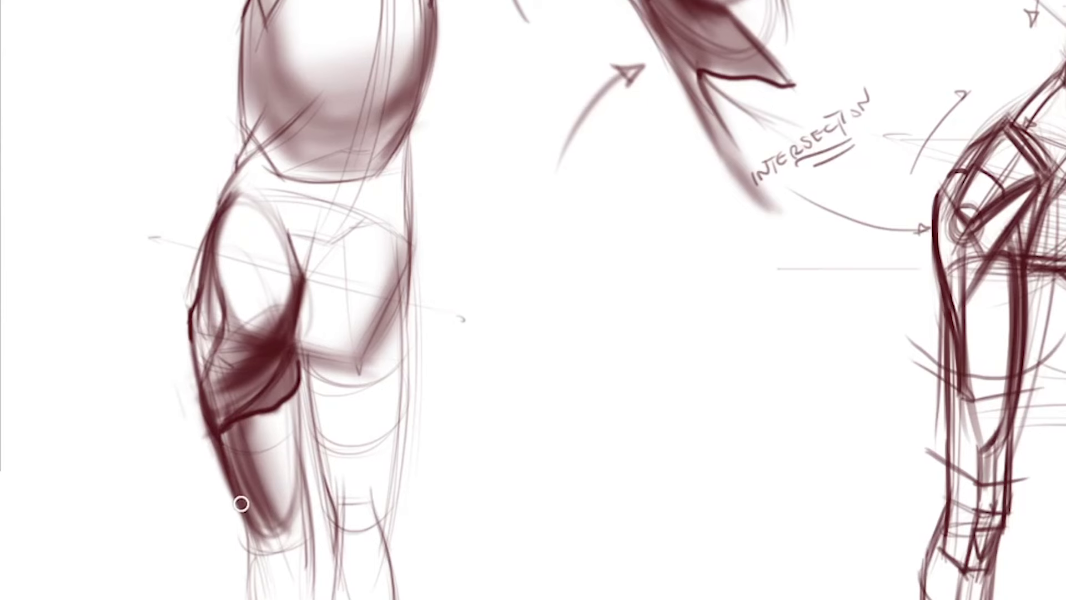
drag(239, 497, 253, 564)
drag(240, 516, 254, 578)
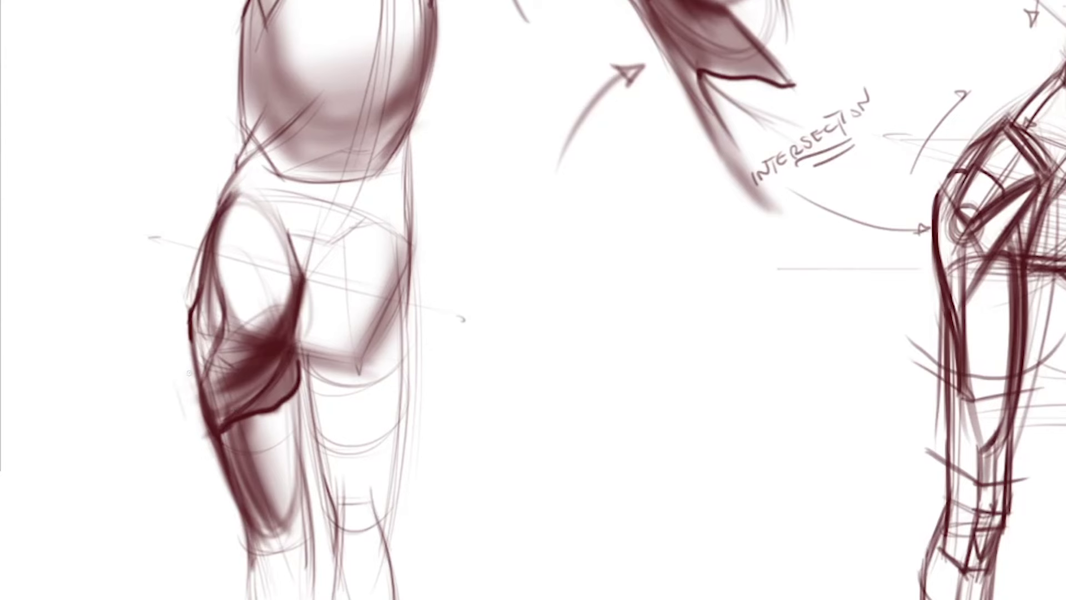
key(bracketright)
key(bracketright)
key(bracketright)
drag(207, 435, 238, 504)
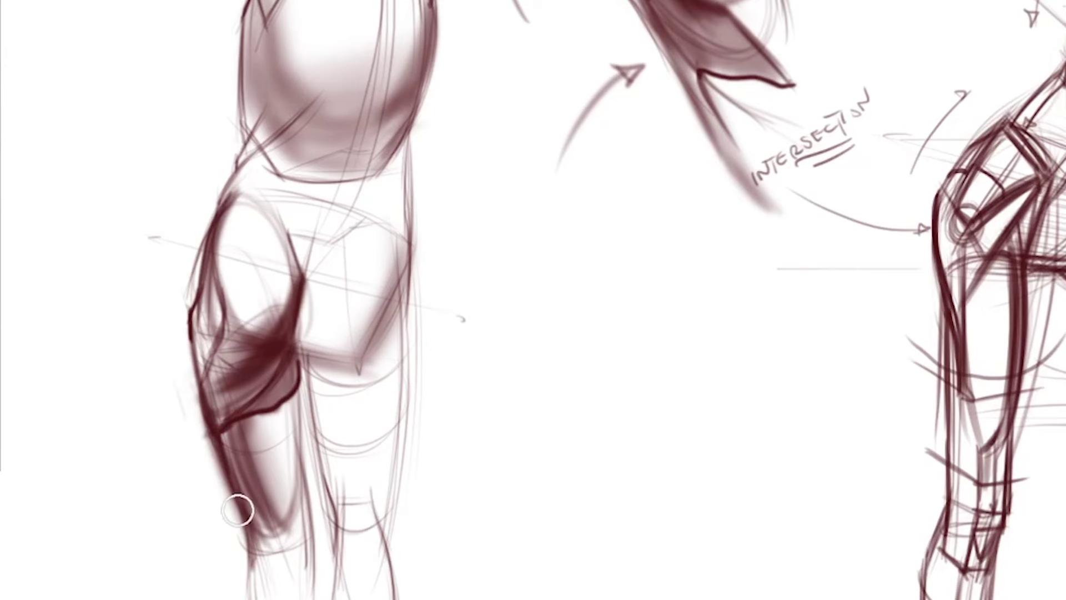
drag(203, 400, 261, 572)
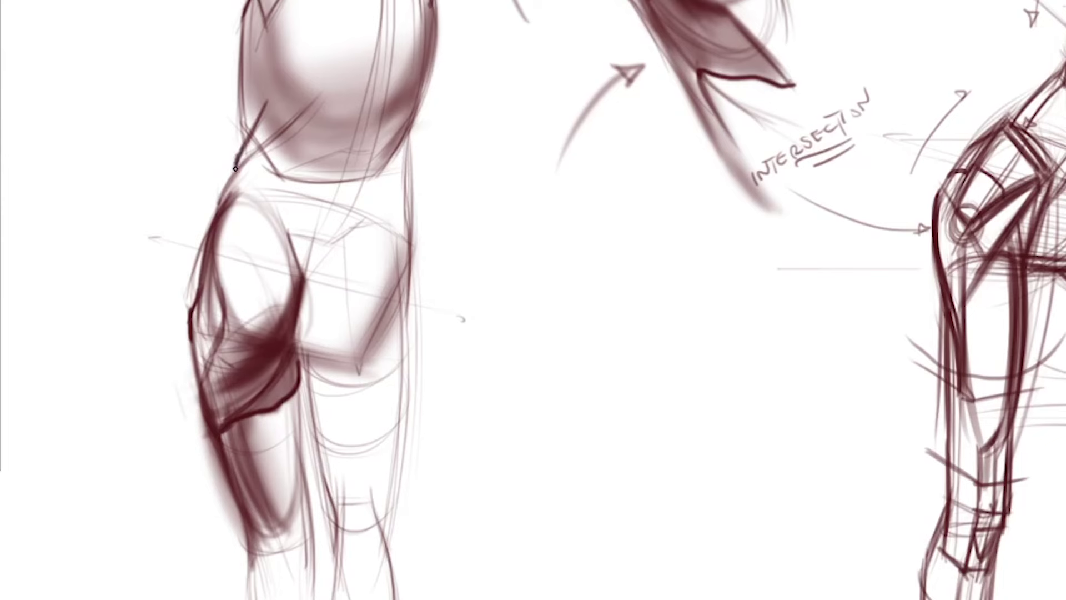
- Darken the hip's outer edge and build shadow along the back of the thigh and calf contour
mouse_move(292, 125)
mouse_down()
mouse_move(229, 181)
mouse_move(214, 219)
mouse_up()
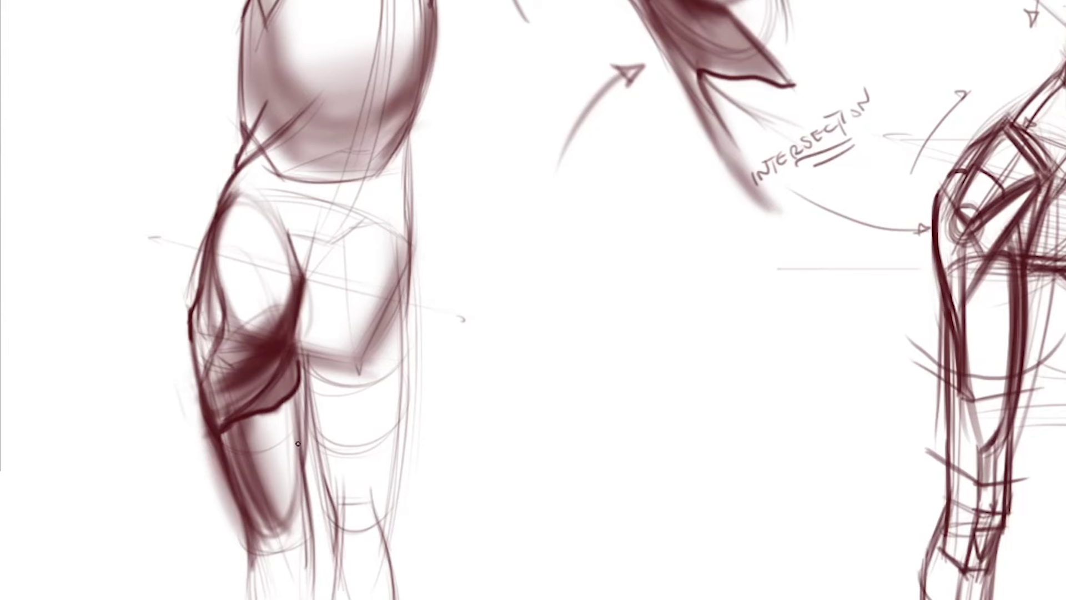
scroll(298, 444, down, 5)
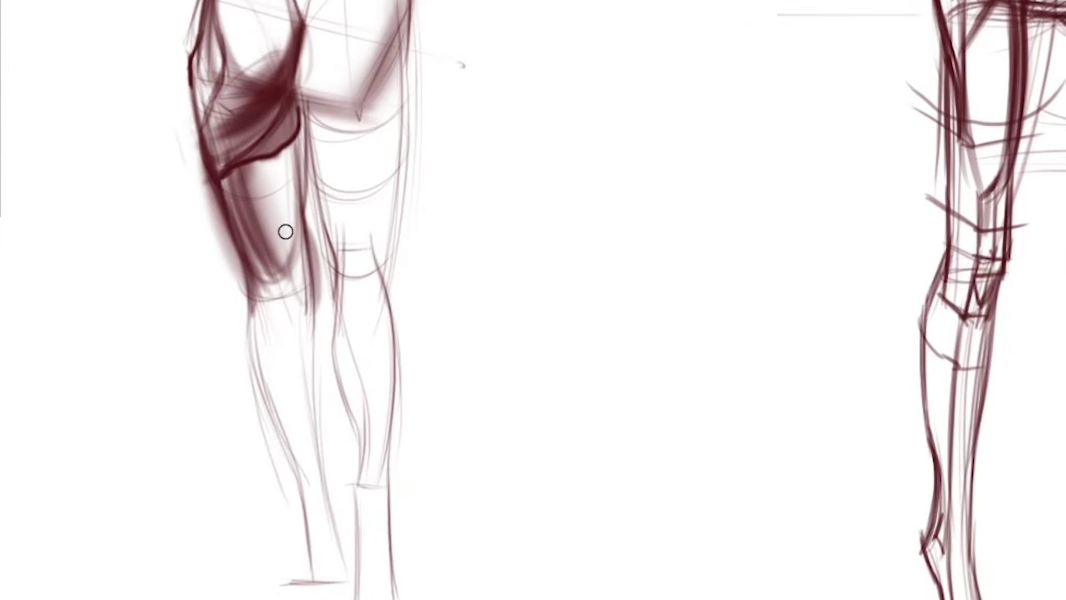
mouse_move(285, 232)
mouse_down()
mouse_move(285, 207)
mouse_move(311, 309)
mouse_move(283, 197)
mouse_up()
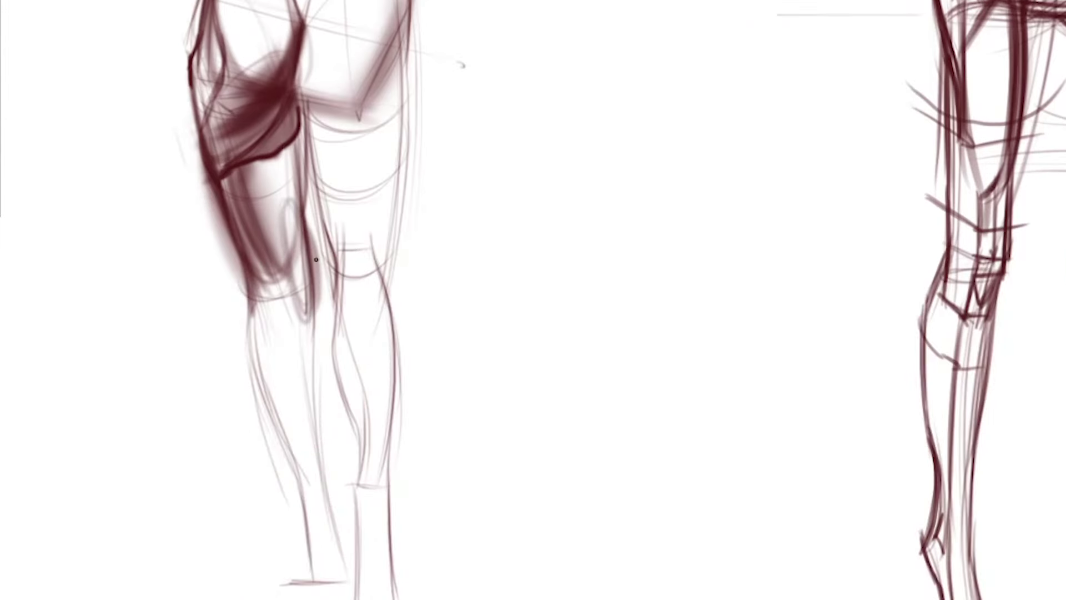
mouse_move(312, 296)
mouse_down()
mouse_move(307, 266)
mouse_move(292, 280)
mouse_move(290, 268)
mouse_move(309, 289)
mouse_move(312, 267)
mouse_move(285, 281)
mouse_up()
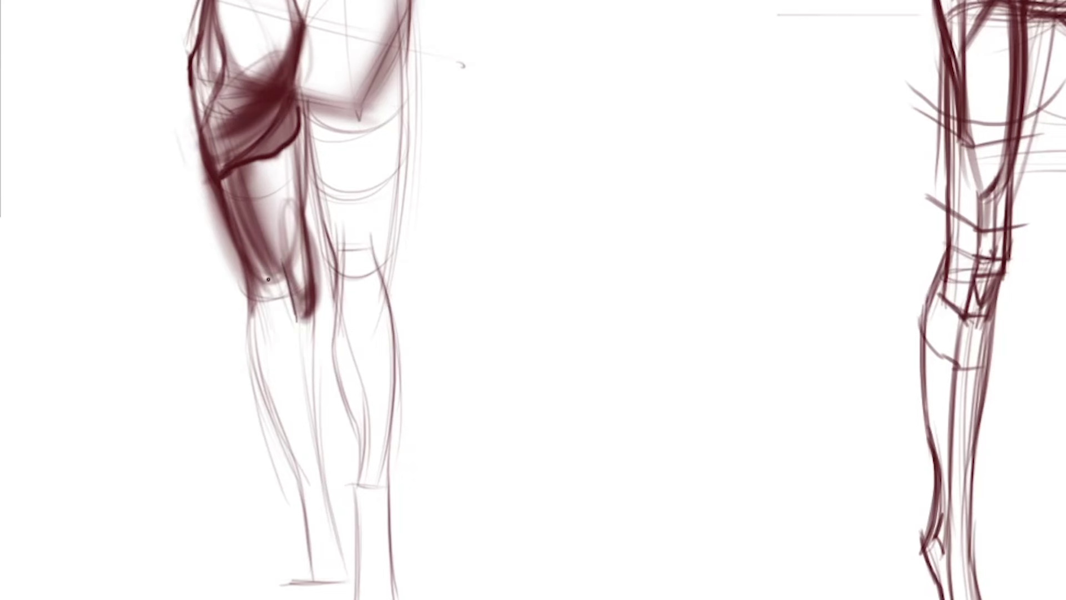
mouse_move(262, 265)
mouse_down()
mouse_move(271, 329)
mouse_move(259, 249)
mouse_move(292, 309)
mouse_move(265, 242)
mouse_up()
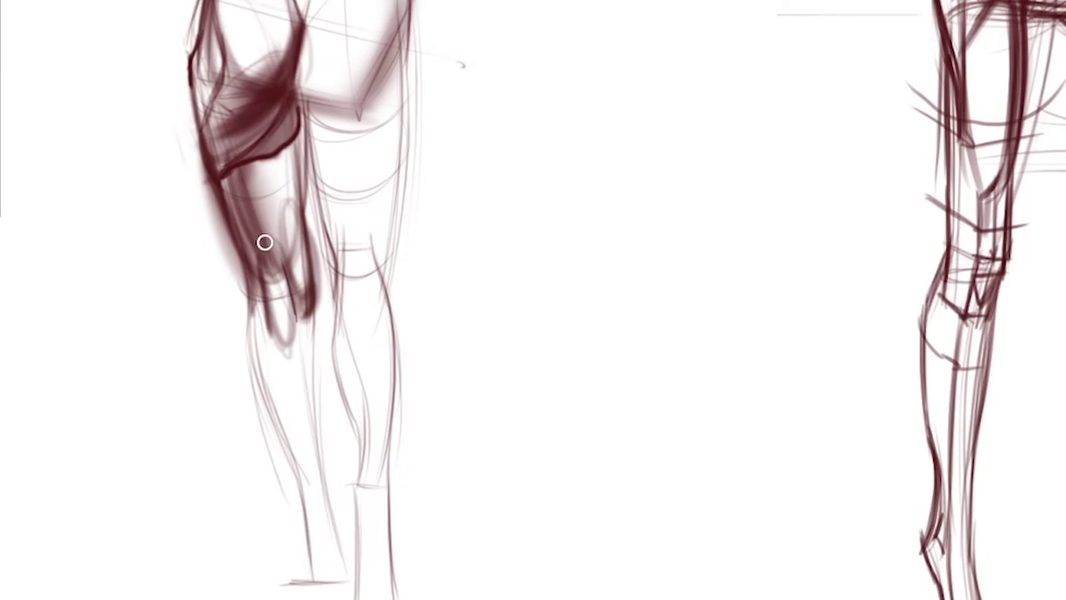
drag(264, 278, 287, 342)
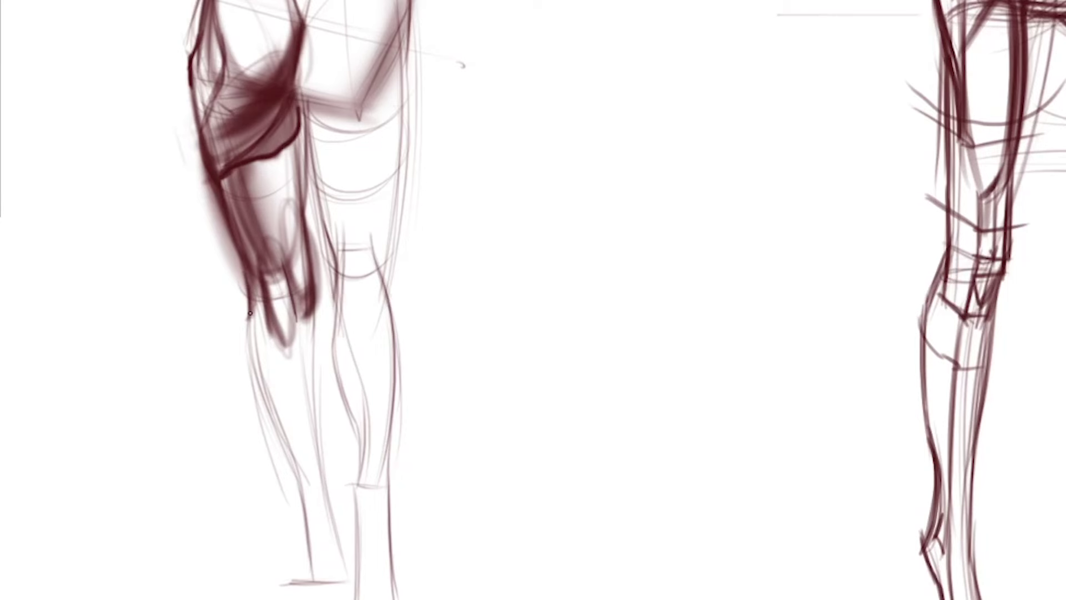
drag(249, 303, 262, 403)
scroll(250, 335, up, 5)
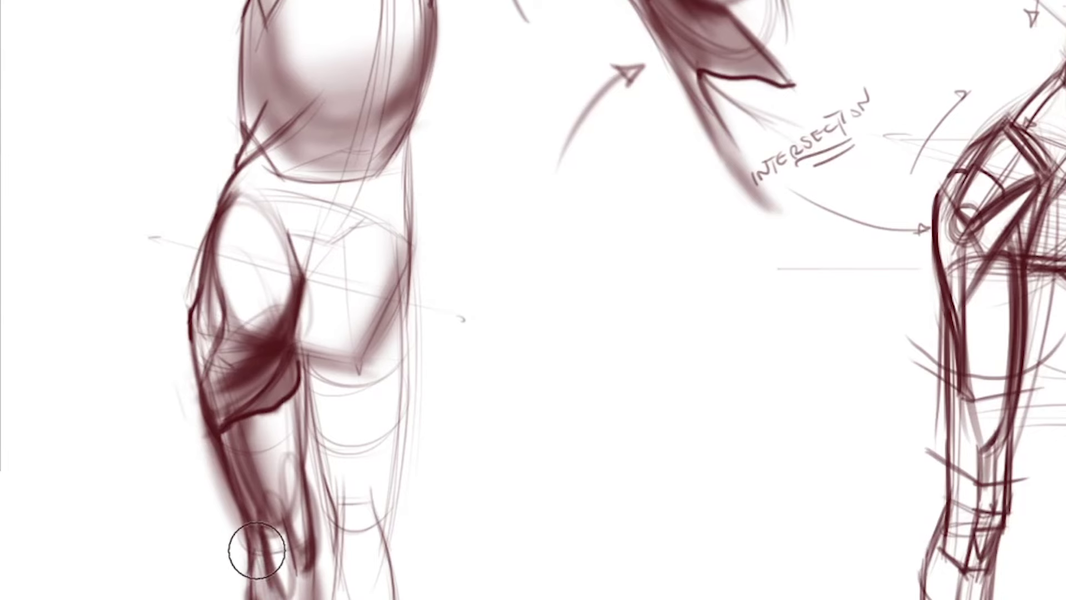
- Add dark strokes to the lower thigh shading, then soften them with a larger brush
drag(281, 505, 264, 575)
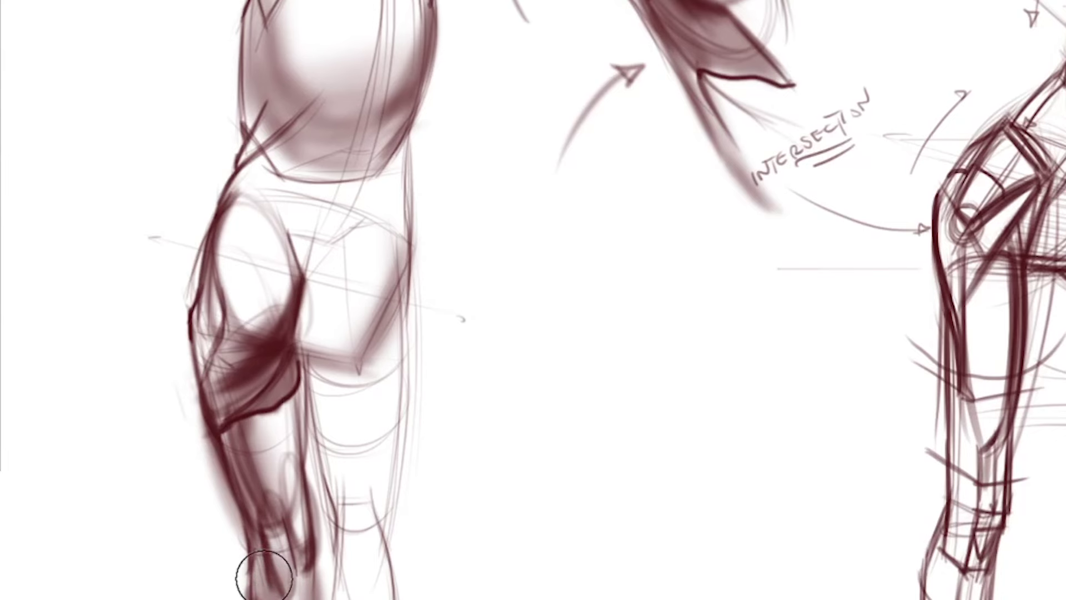
key(bracketleft)
key(bracketleft)
key(bracketleft)
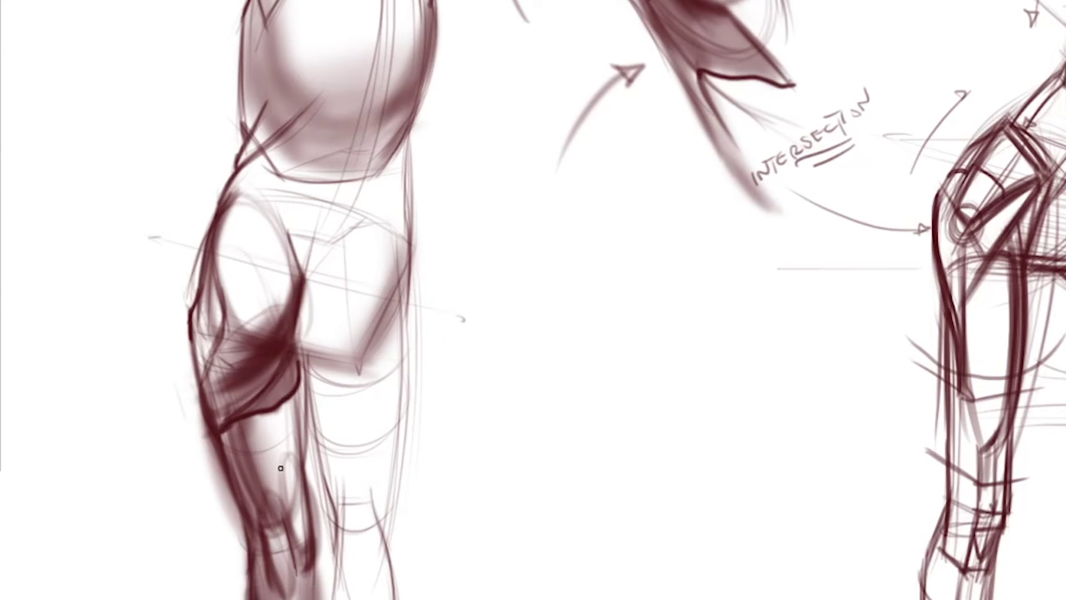
key(bracketright)
key(bracketright)
key(bracketright)
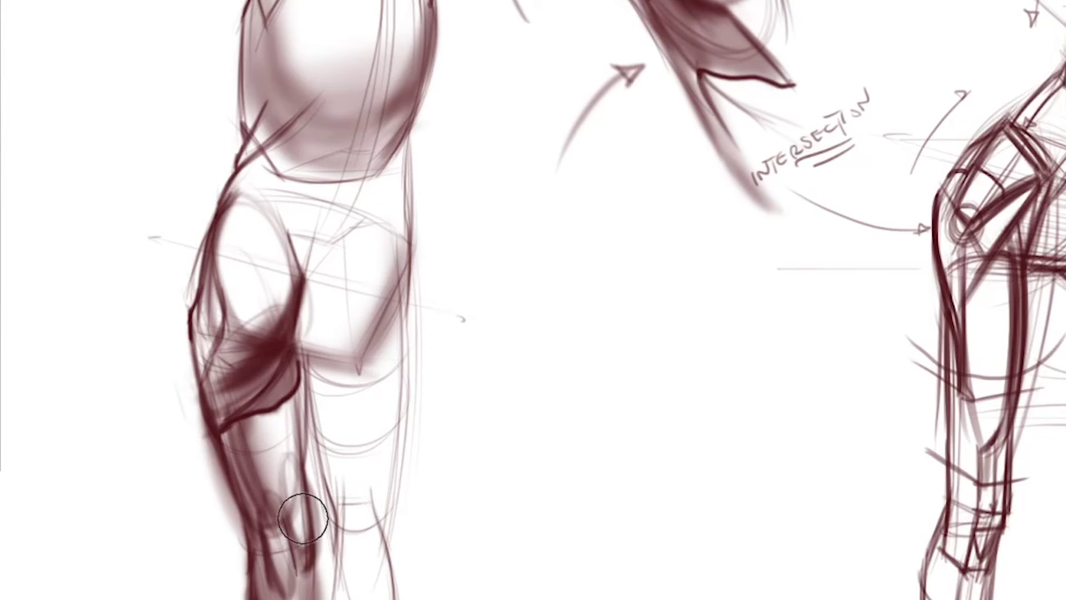
mouse_move(302, 488)
mouse_down()
mouse_move(302, 418)
mouse_move(288, 425)
mouse_move(303, 393)
mouse_move(284, 407)
mouse_move(283, 397)
mouse_move(248, 401)
mouse_move(285, 554)
mouse_move(311, 516)
mouse_up()
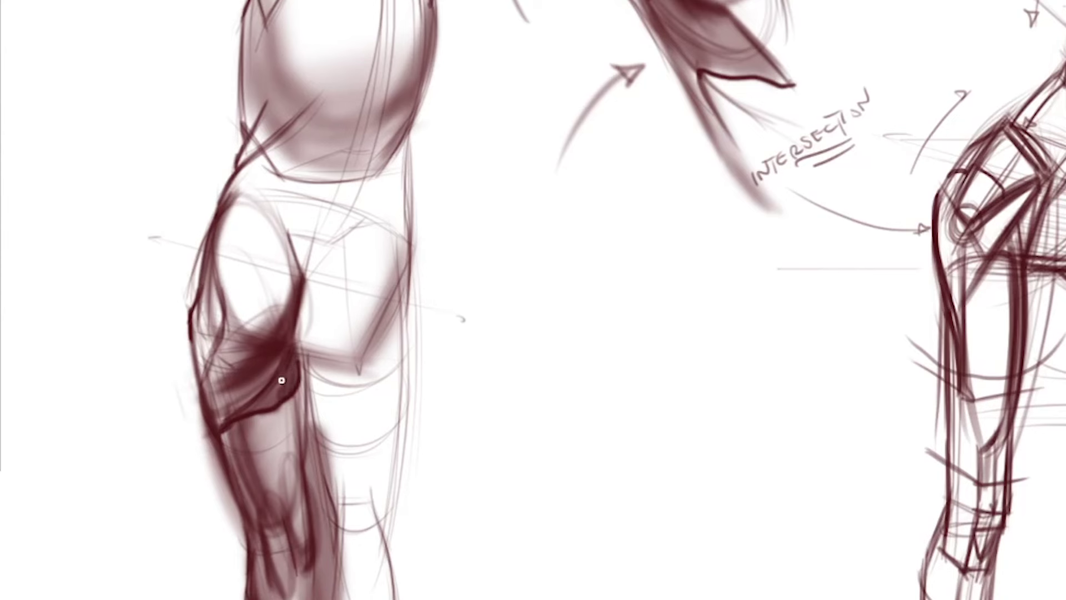
- Shade the right side of the buttock sphere and draw lines linking it to the upper leg
key(bracketright)
key(bracketright)
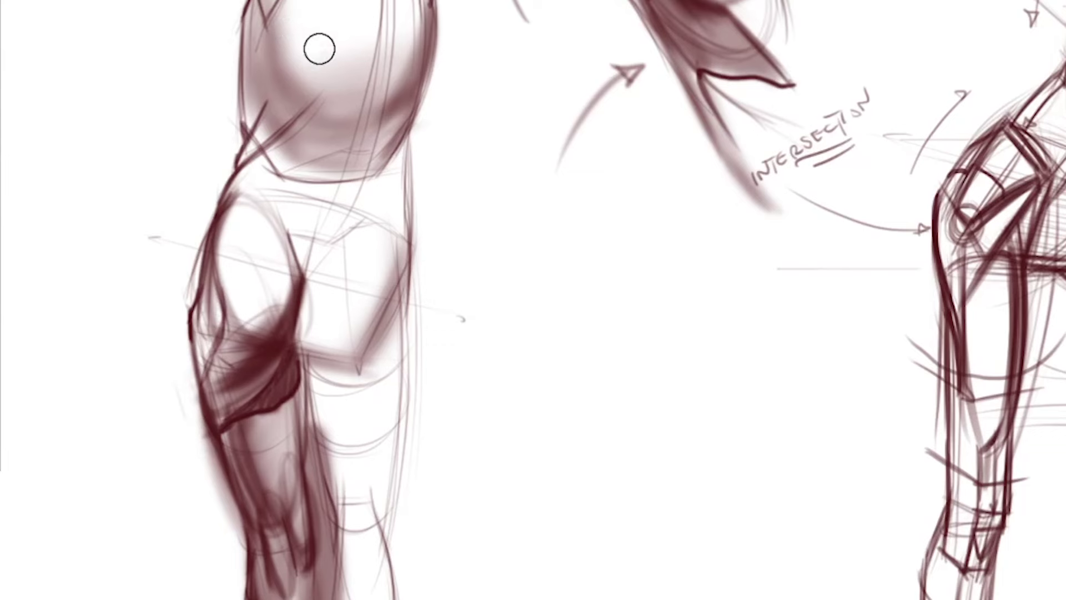
drag(379, 3, 338, 155)
drag(351, 116, 309, 249)
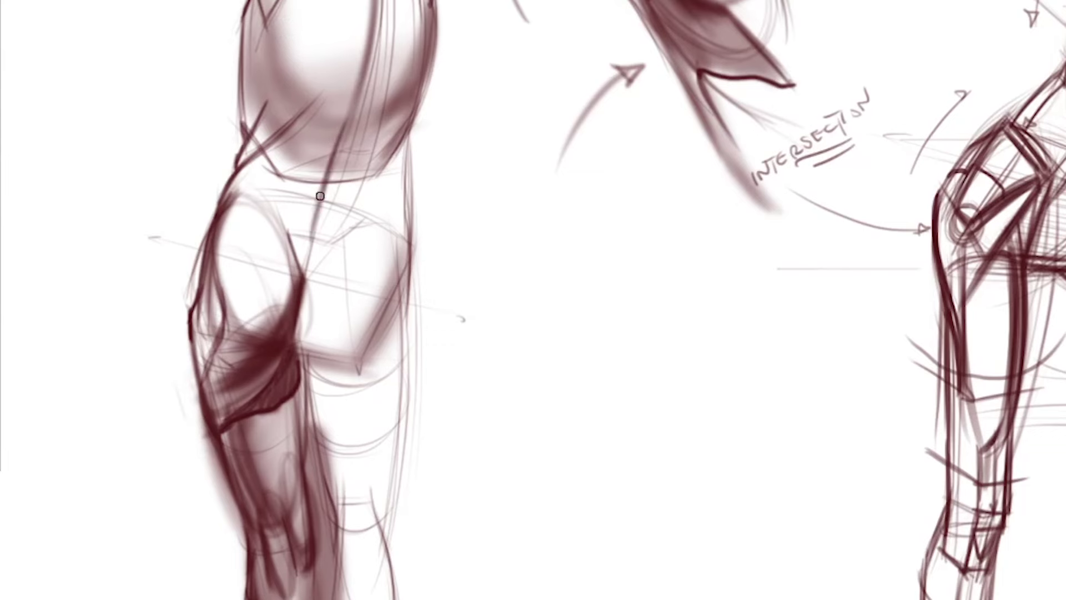
drag(353, 127, 293, 218)
drag(323, 118, 288, 239)
drag(352, 165, 334, 249)
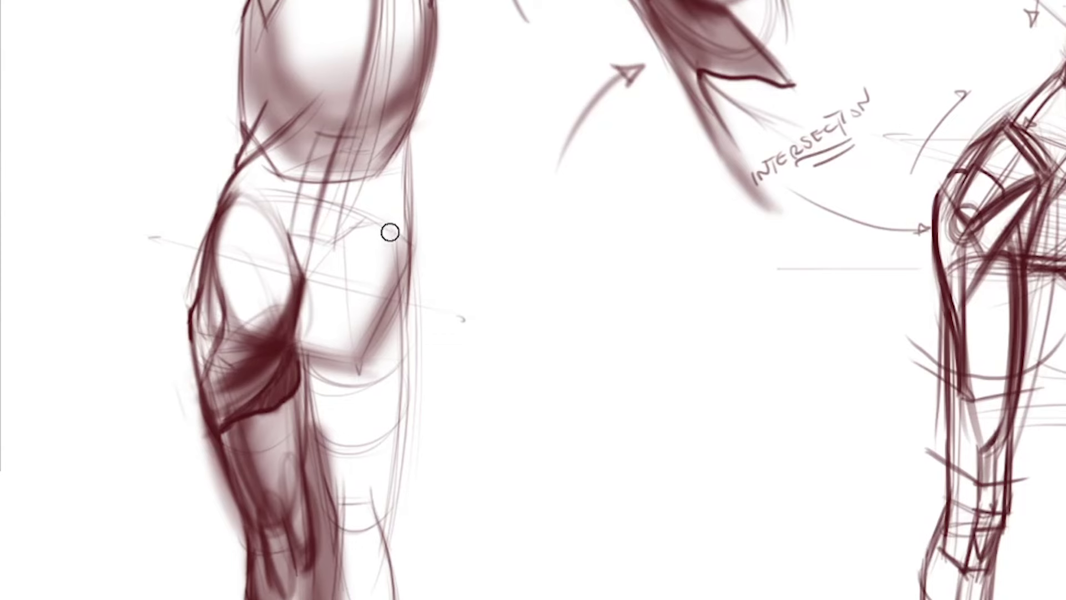
- Darken the thigh's right edge and the knee crease with the shadow above it
mouse_move(390, 232)
mouse_down()
mouse_move(398, 297)
mouse_move(359, 373)
mouse_move(333, 360)
mouse_move(379, 321)
mouse_move(355, 363)
mouse_move(382, 331)
mouse_move(365, 386)
mouse_move(329, 376)
mouse_move(362, 393)
mouse_move(293, 342)
mouse_move(342, 383)
mouse_move(295, 346)
mouse_move(383, 388)
mouse_move(309, 357)
mouse_move(366, 375)
mouse_move(407, 273)
mouse_move(374, 378)
mouse_move(416, 251)
mouse_move(343, 364)
mouse_move(373, 376)
mouse_move(292, 317)
mouse_move(368, 385)
mouse_move(304, 318)
mouse_move(323, 344)
mouse_move(311, 269)
mouse_move(300, 336)
mouse_up()
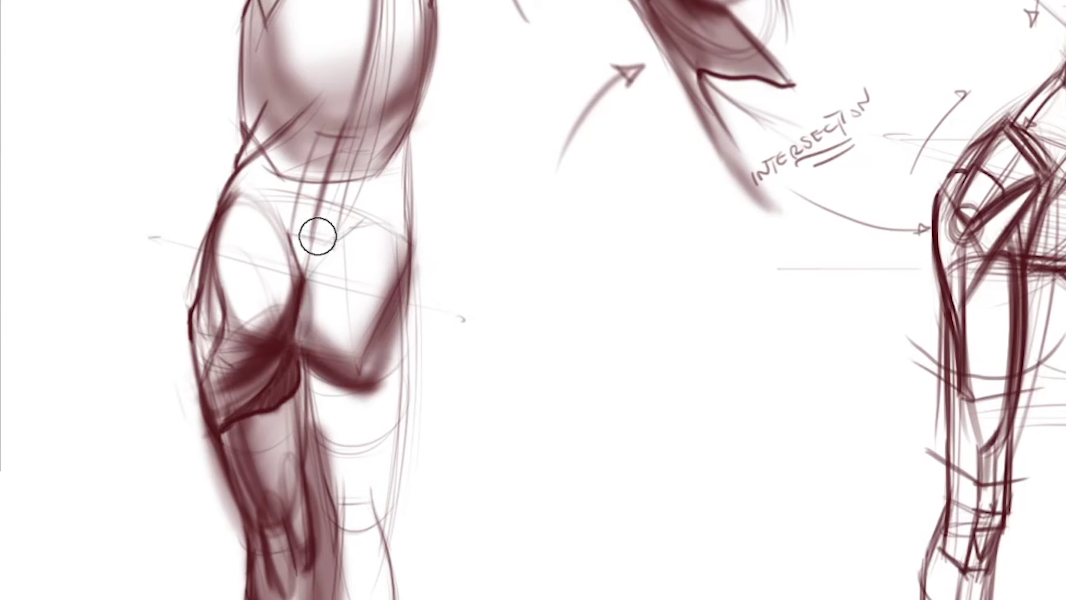
mouse_move(386, 247)
mouse_down()
mouse_move(408, 242)
mouse_move(379, 366)
mouse_move(401, 307)
mouse_move(355, 399)
mouse_up()
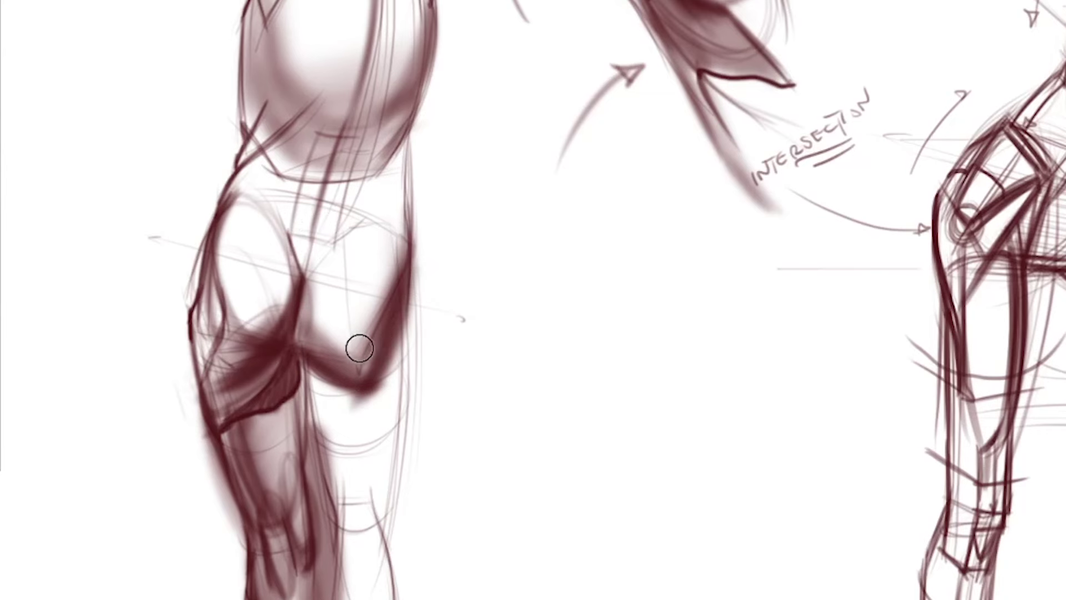
mouse_move(360, 348)
mouse_down()
mouse_move(363, 393)
mouse_move(386, 372)
mouse_move(384, 385)
mouse_move(344, 412)
mouse_up()
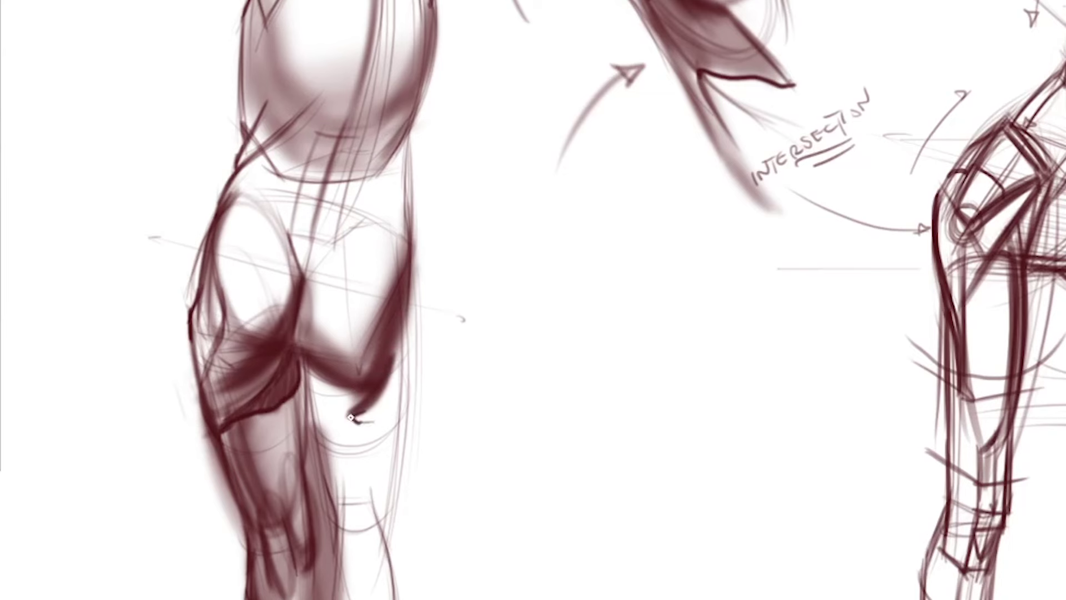
drag(391, 414, 349, 423)
mouse_move(357, 376)
mouse_down()
mouse_move(348, 388)
mouse_move(310, 364)
mouse_move(330, 434)
mouse_move(305, 417)
mouse_move(318, 355)
mouse_move(294, 300)
mouse_move(307, 257)
mouse_move(305, 300)
mouse_up()
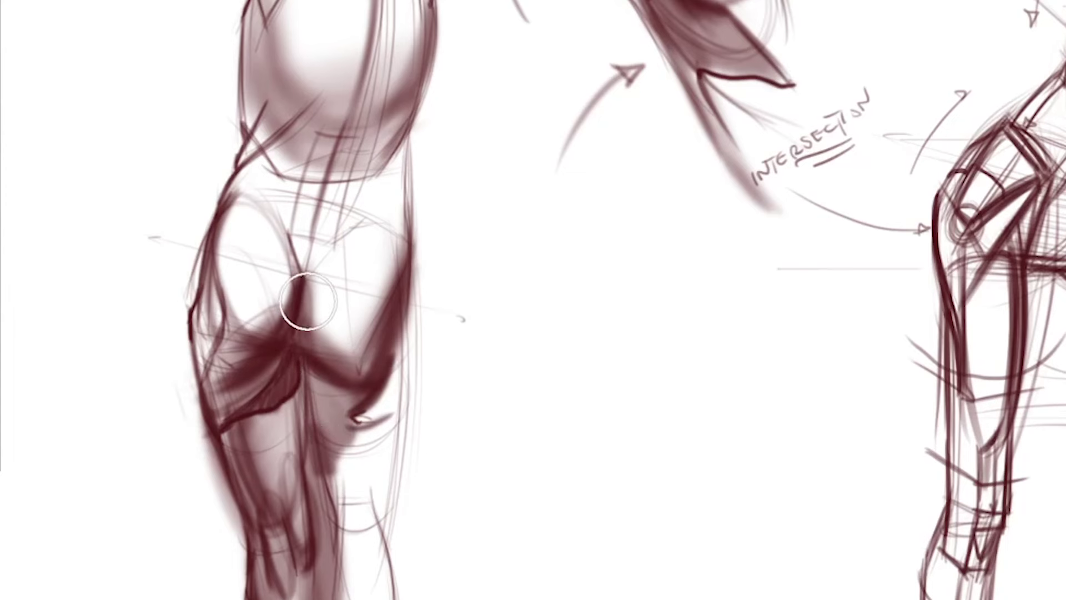
key(bracketright)
key(bracketright)
- Deepen the leg's right contour down to the calf and soften shading under the knee crease
key(bracketright)
mouse_move(356, 362)
mouse_down()
mouse_move(305, 269)
mouse_move(357, 322)
mouse_move(327, 273)
mouse_up()
key(bracketright)
key(bracketright)
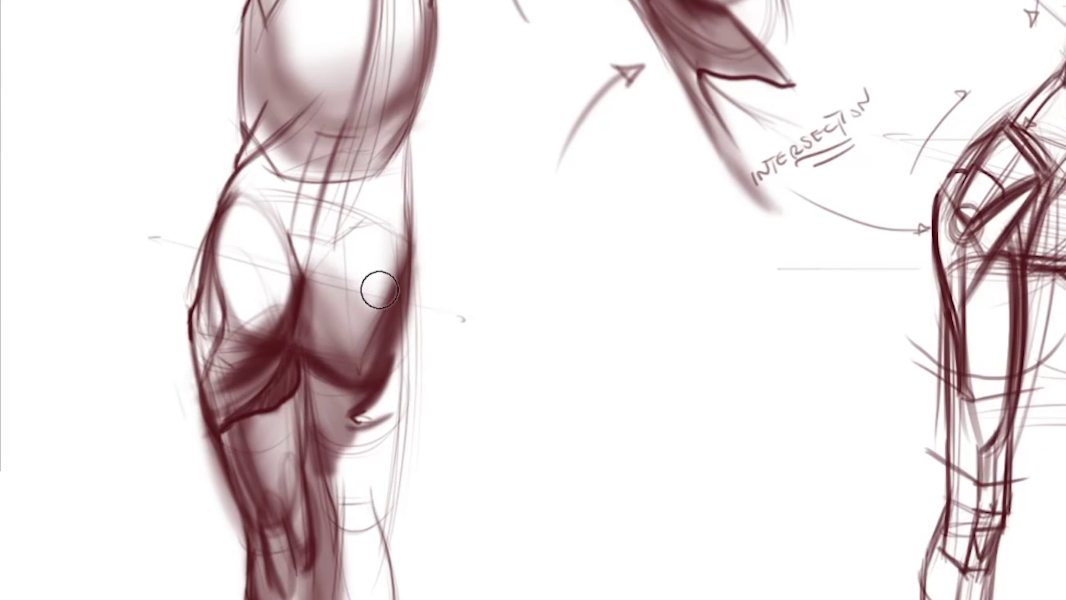
drag(412, 259, 405, 361)
mouse_move(405, 416)
mouse_down()
mouse_move(402, 321)
mouse_move(395, 464)
mouse_up()
drag(403, 317, 384, 545)
drag(403, 298, 383, 542)
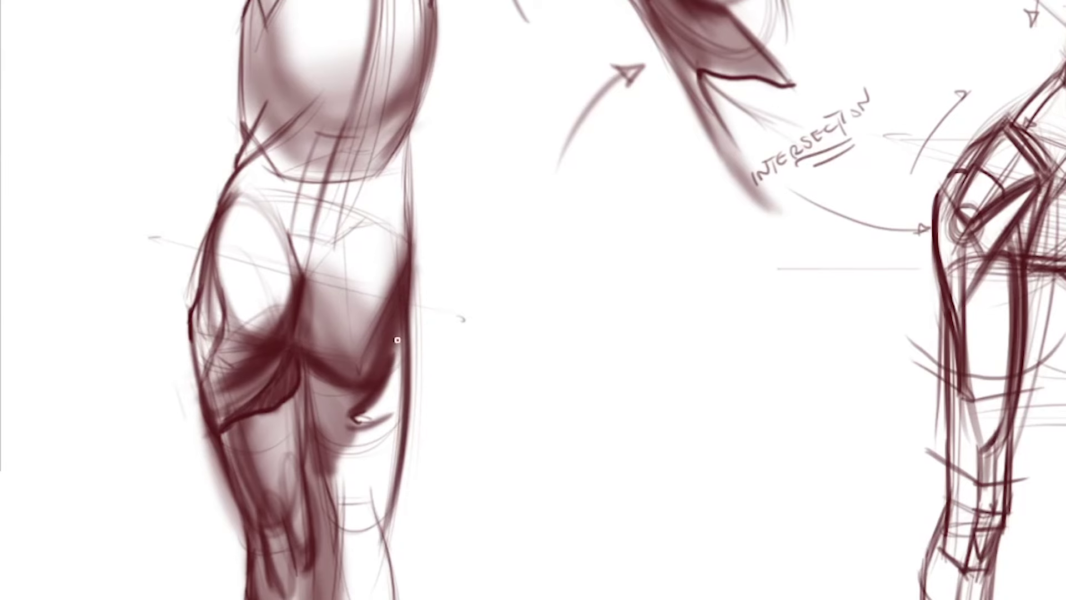
mouse_move(312, 383)
mouse_down()
mouse_move(345, 398)
mouse_move(310, 391)
mouse_move(326, 381)
mouse_move(340, 441)
mouse_move(309, 416)
mouse_move(318, 494)
mouse_up()
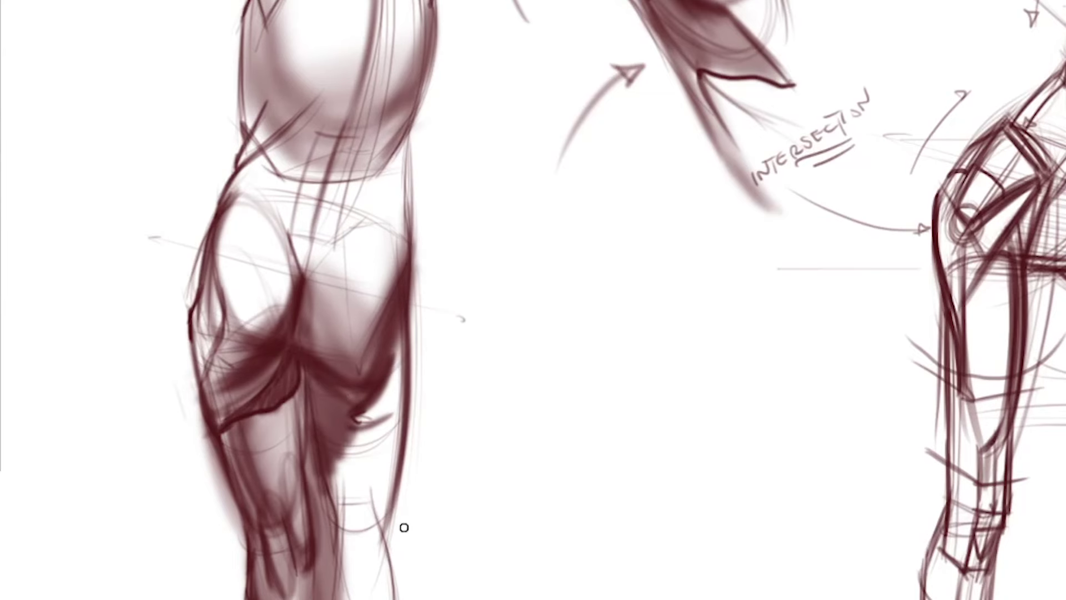
- Sketch thin contour lines around the lower calf and paint dark shading down its right side
drag(389, 495, 391, 553)
mouse_move(353, 513)
mouse_down()
mouse_move(386, 503)
mouse_move(393, 589)
mouse_move(337, 597)
mouse_move(397, 597)
mouse_move(369, 547)
mouse_up()
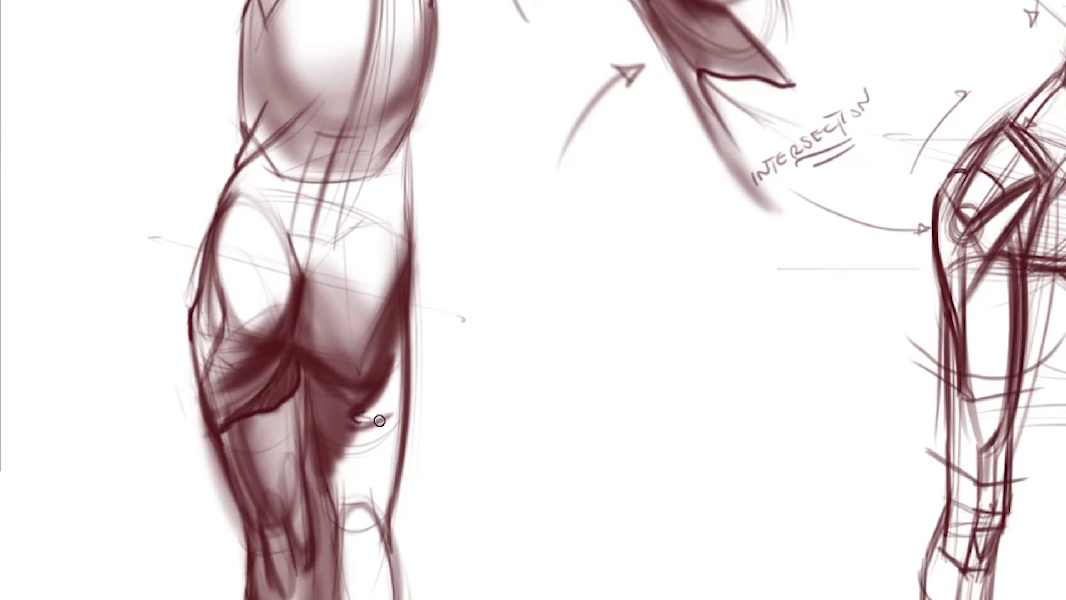
mouse_move(408, 347)
mouse_down()
mouse_move(395, 519)
mouse_move(388, 443)
mouse_up()
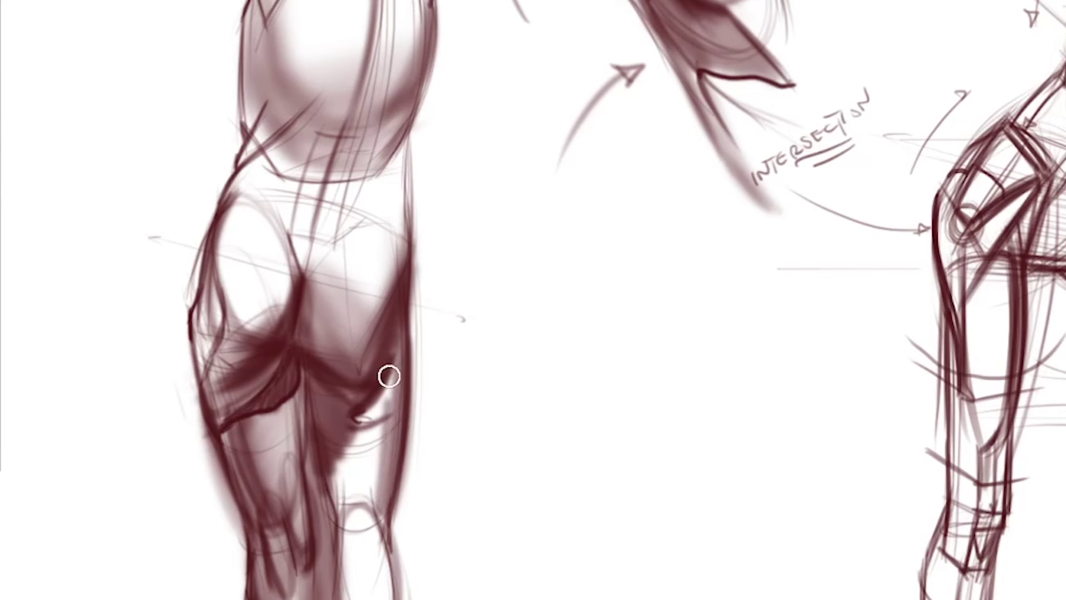
drag(389, 367, 365, 505)
mouse_move(383, 391)
mouse_down()
mouse_move(372, 404)
mouse_move(364, 395)
mouse_move(353, 438)
mouse_move(342, 416)
mouse_move(316, 474)
mouse_move(302, 330)
mouse_up()
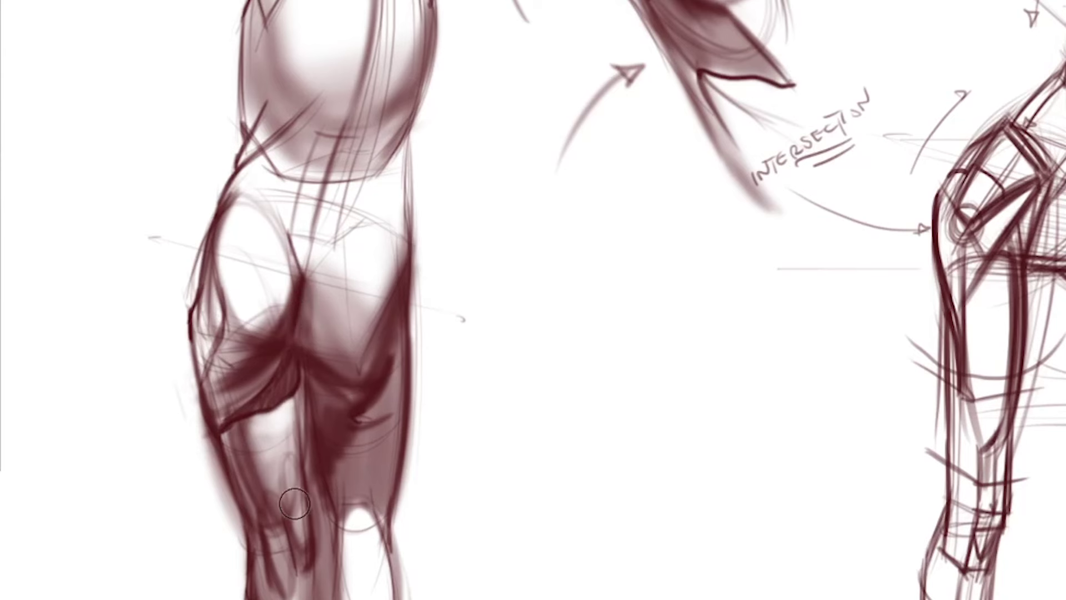
drag(369, 496, 392, 597)
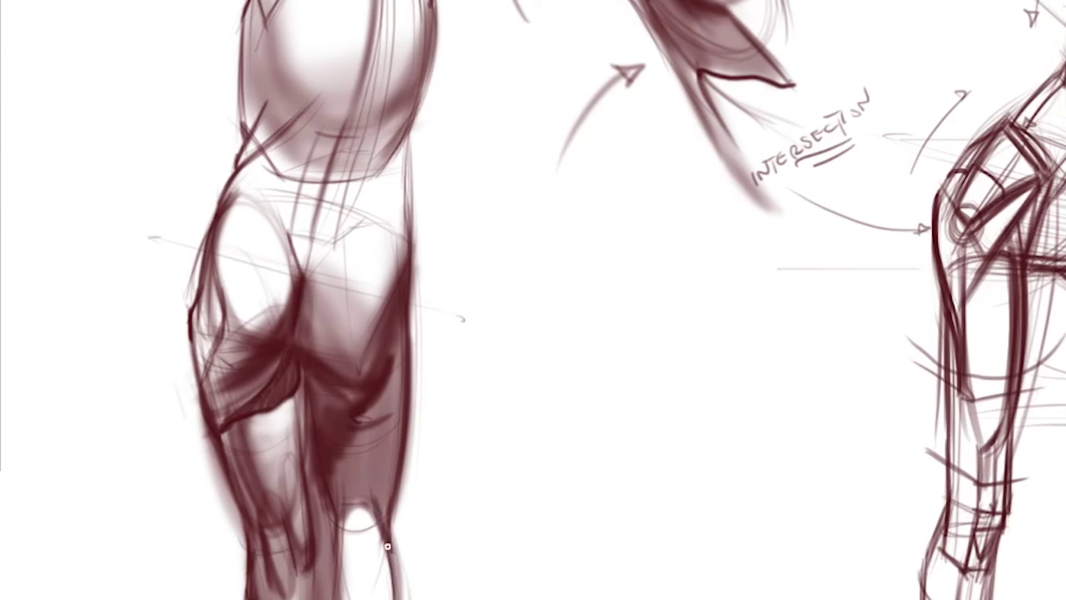
drag(389, 552, 396, 599)
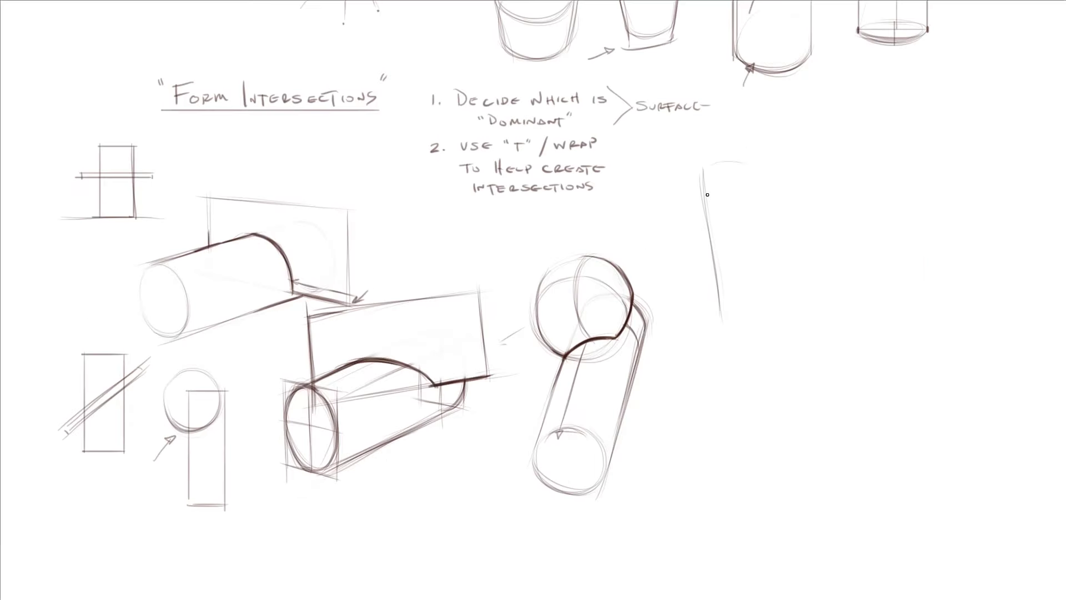
mouse_move(764, 327)
mouse_down()
mouse_move(733, 463)
mouse_move(691, 516)
mouse_up()
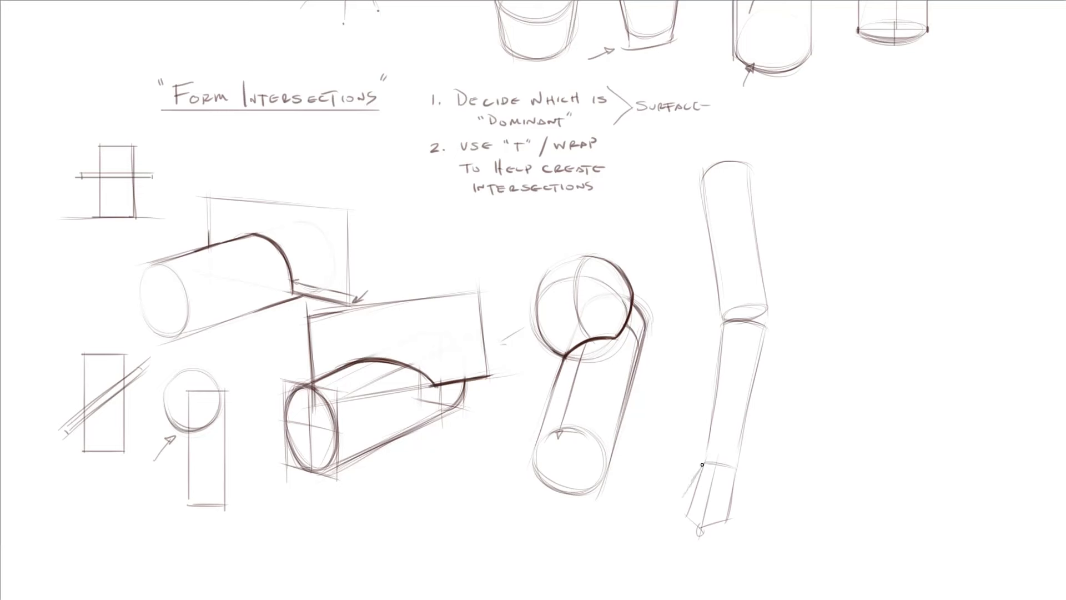
- Draw the hand, shoulder circle, deltoid and arm outlines over the bent cylinder
drag(701, 472, 683, 593)
drag(722, 508, 714, 541)
drag(699, 135, 704, 123)
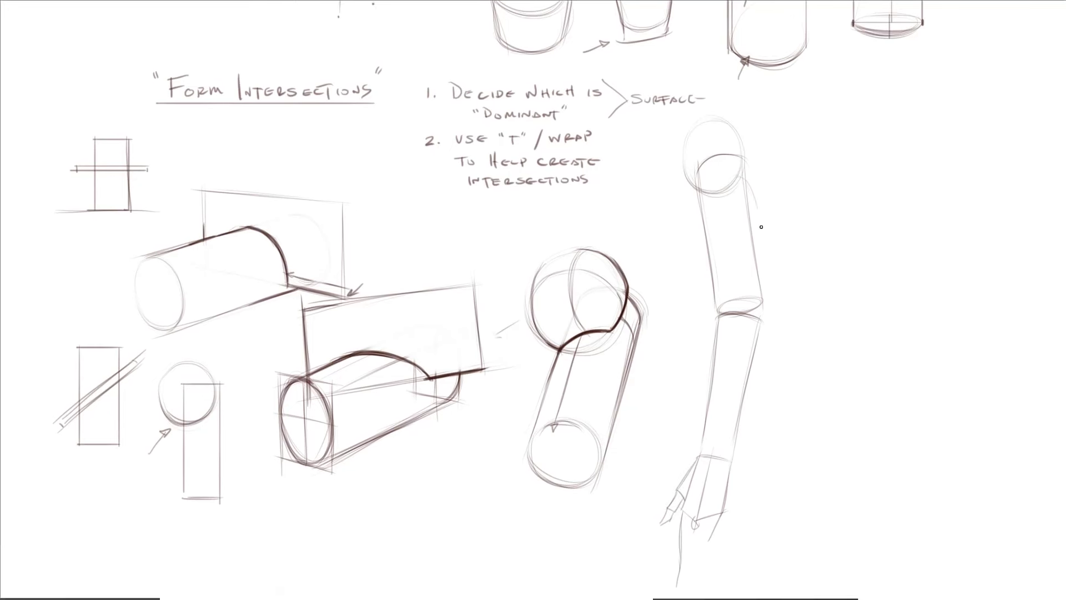
drag(742, 177, 762, 333)
mouse_move(722, 197)
mouse_down()
mouse_move(732, 295)
mouse_move(720, 361)
mouse_up()
drag(739, 254, 711, 369)
drag(751, 328, 725, 412)
drag(728, 408, 697, 453)
drag(764, 302, 725, 462)
mouse_move(702, 109)
mouse_down()
mouse_move(680, 138)
mouse_move(716, 206)
mouse_move(736, 104)
mouse_move(749, 205)
mouse_up()
drag(703, 203, 714, 416)
drag(761, 211, 735, 461)
mouse_move(721, 114)
mouse_down()
mouse_move(725, 197)
mouse_move(749, 118)
mouse_up()
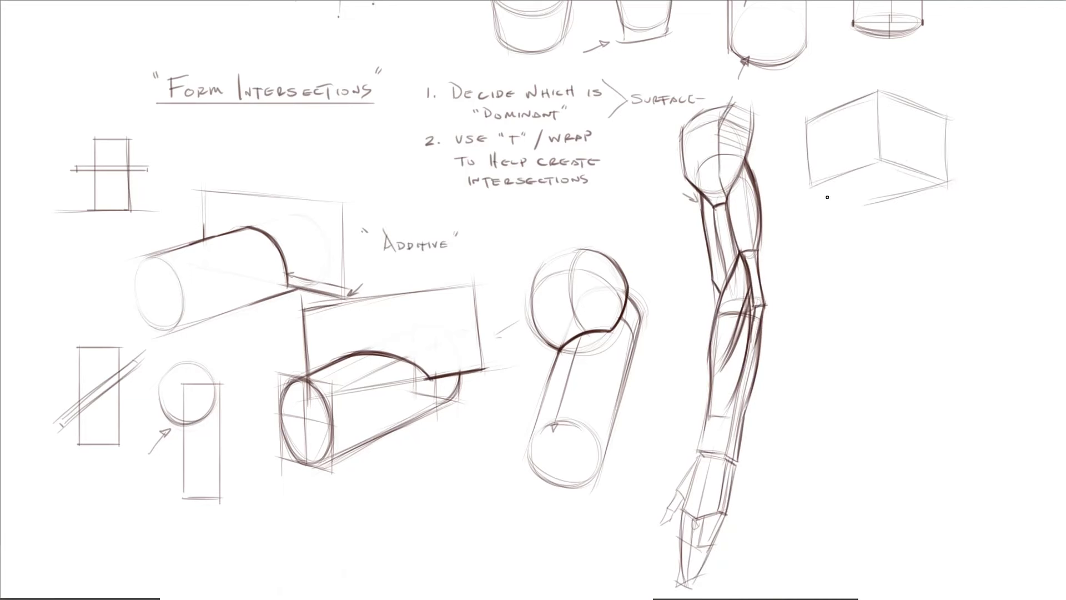
- Sketch a box beside a circle, trace the box edges darker, and add an arrow at the circle
drag(938, 149, 936, 222)
drag(810, 196, 883, 206)
drag(863, 143, 865, 208)
mouse_move(803, 118)
mouse_down()
mouse_move(944, 146)
mouse_move(811, 197)
mouse_up()
drag(877, 90, 884, 162)
drag(802, 192, 883, 160)
drag(799, 129, 878, 91)
mouse_move(878, 89)
mouse_down()
mouse_move(951, 120)
mouse_move(949, 186)
mouse_up()
drag(866, 206, 951, 180)
drag(794, 186, 869, 207)
mouse_move(1001, 160)
mouse_down()
mouse_move(979, 169)
mouse_move(945, 119)
mouse_up()
- Hatch the box's back face and draw the curved intersection where the box meets the sphere
drag(947, 151, 904, 170)
drag(879, 89, 885, 160)
drag(910, 108, 914, 157)
drag(881, 158, 909, 169)
drag(946, 114, 948, 154)
drag(944, 151, 914, 190)
drag(937, 151, 915, 189)
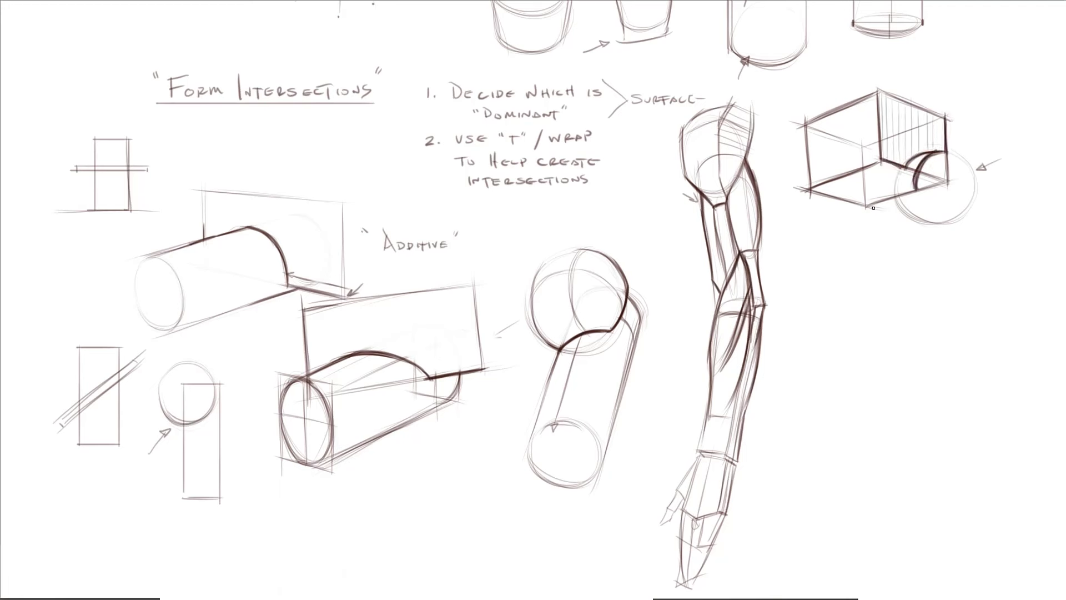